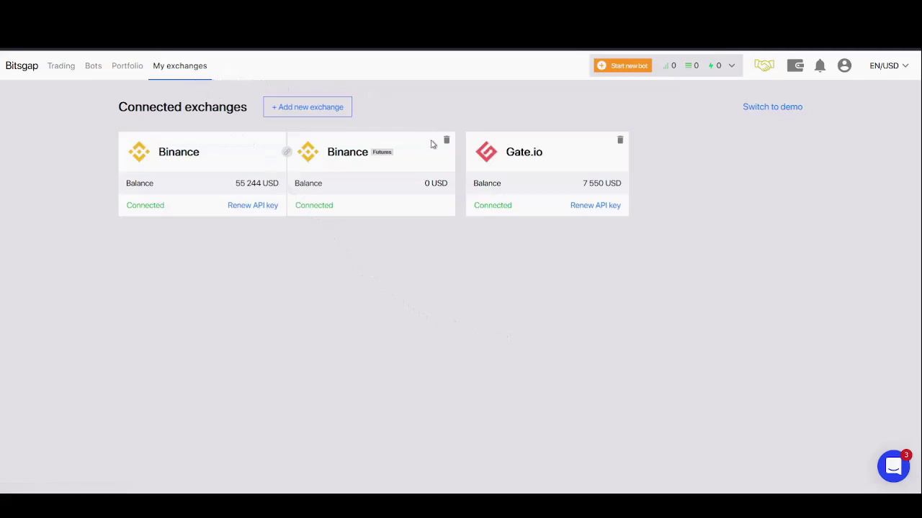
Start adding a new exchange in Bitsgap with Kucoin selected in the Exchange list.
{"action": "left_click", "coordinate": [330, 109]}
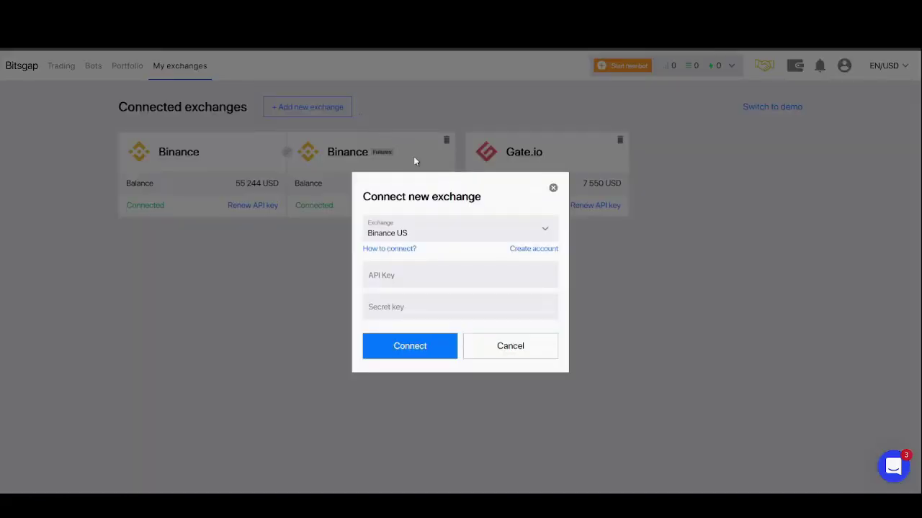
{"action": "left_click", "coordinate": [458, 230]}
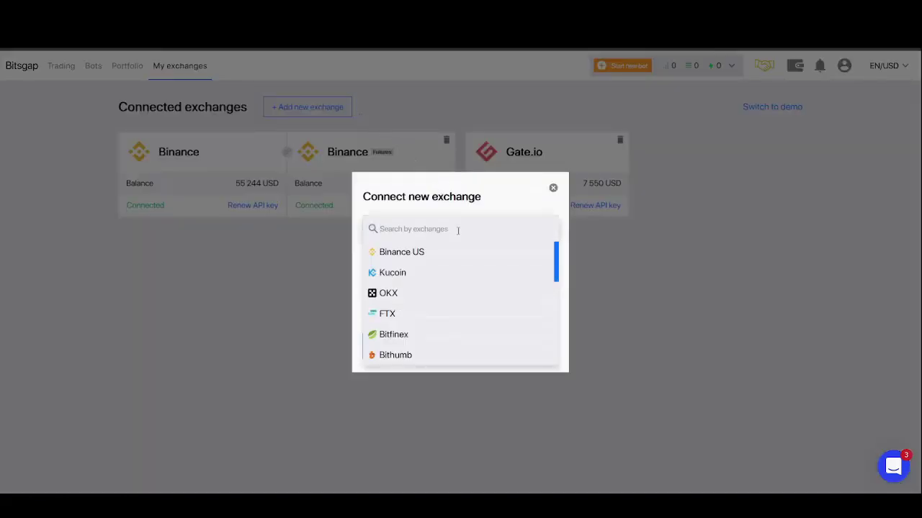
{"action": "left_click", "coordinate": [451, 272]}
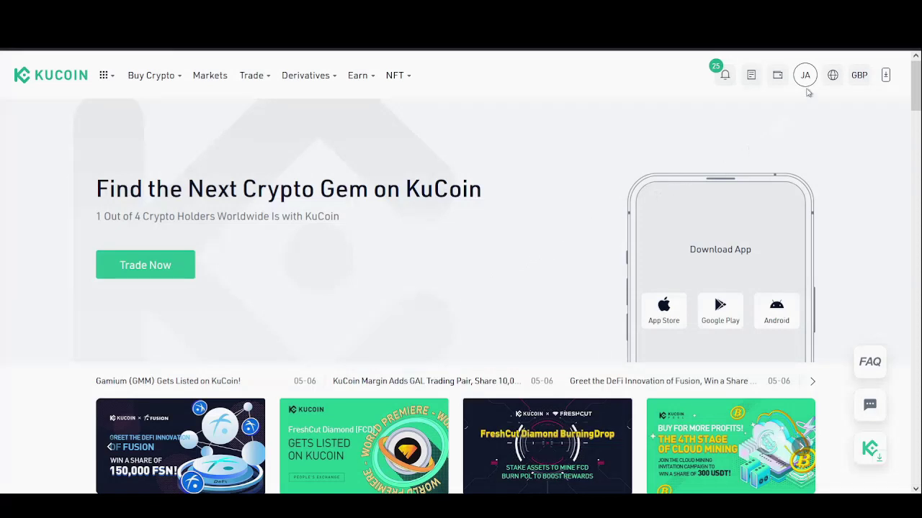
Go to KuCoin's API Management from the account menu and open the Create API form.
{"action": "mouse_move", "coordinate": [807, 88]}
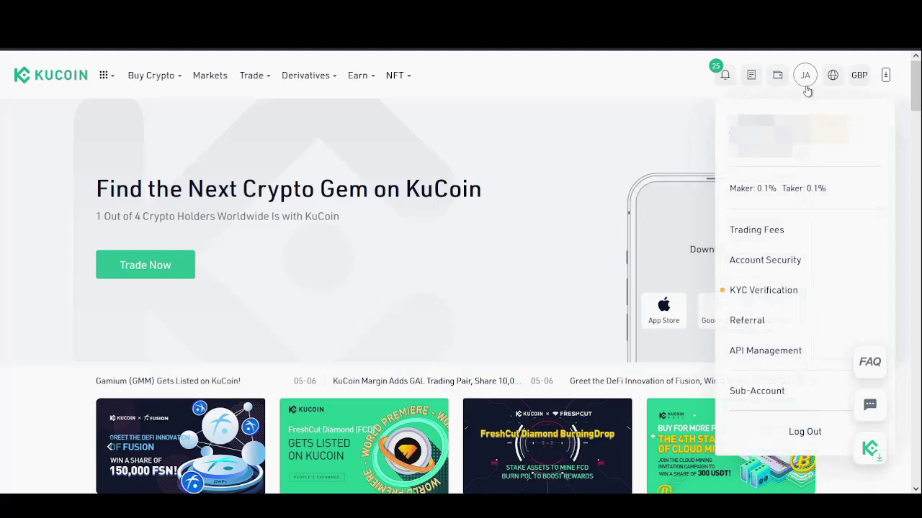
{"action": "left_click", "coordinate": [797, 360]}
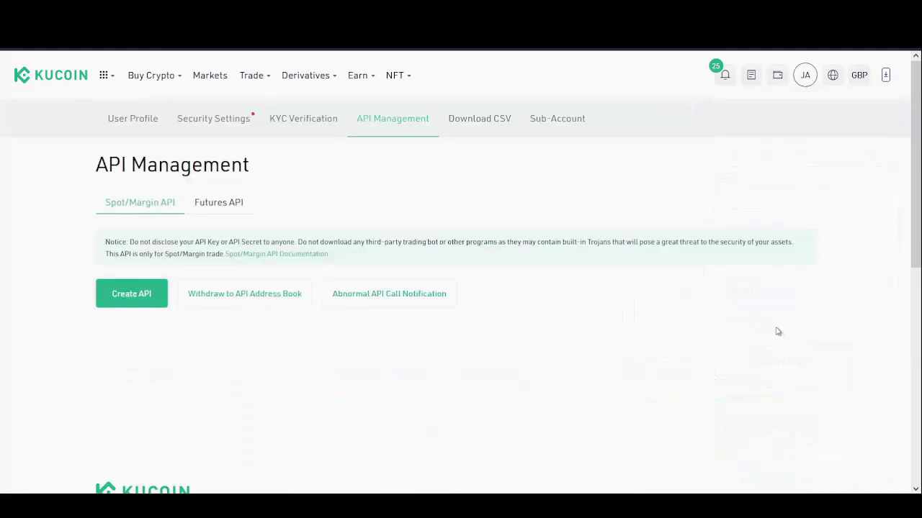
{"action": "left_click_drag", "start_coordinate": [77, 167], "coordinate": [266, 165]}
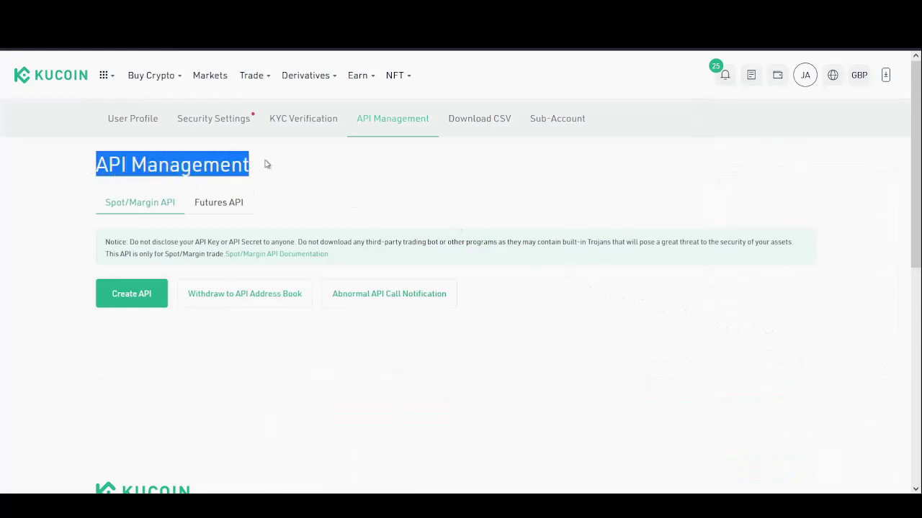
{"action": "left_click", "coordinate": [265, 164]}
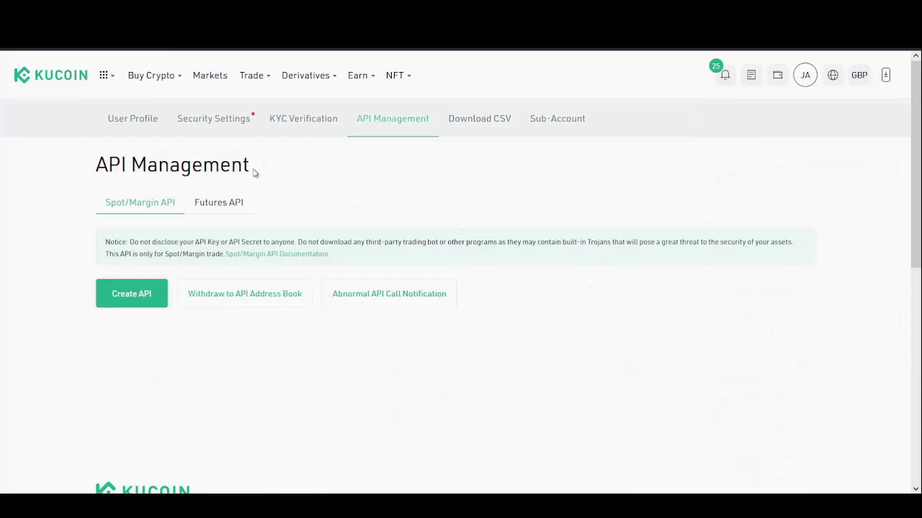
{"action": "left_click", "coordinate": [124, 309]}
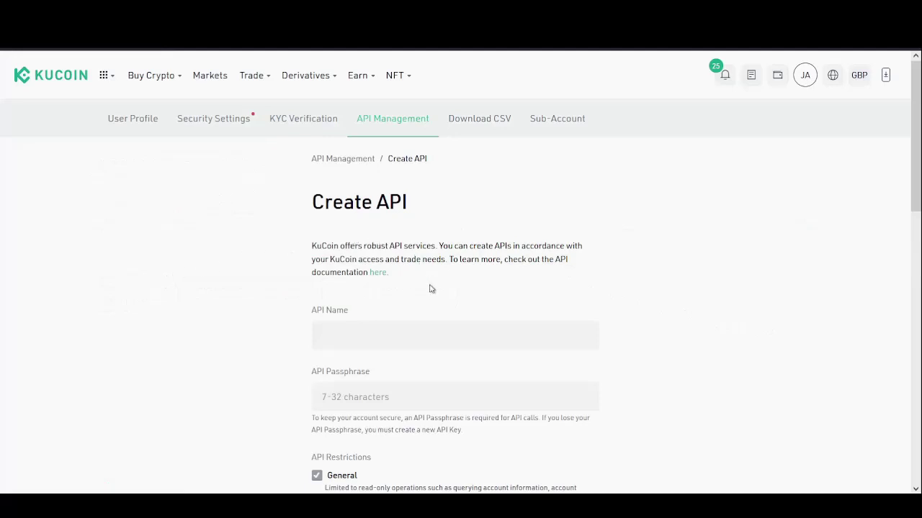
Name the KuCoin API key 'bitsgap' and enter its API passphrase.
{"action": "left_click", "coordinate": [438, 333]}
{"action": "key", "text": "ctrl+v"}
{"action": "left_click", "coordinate": [356, 401]}
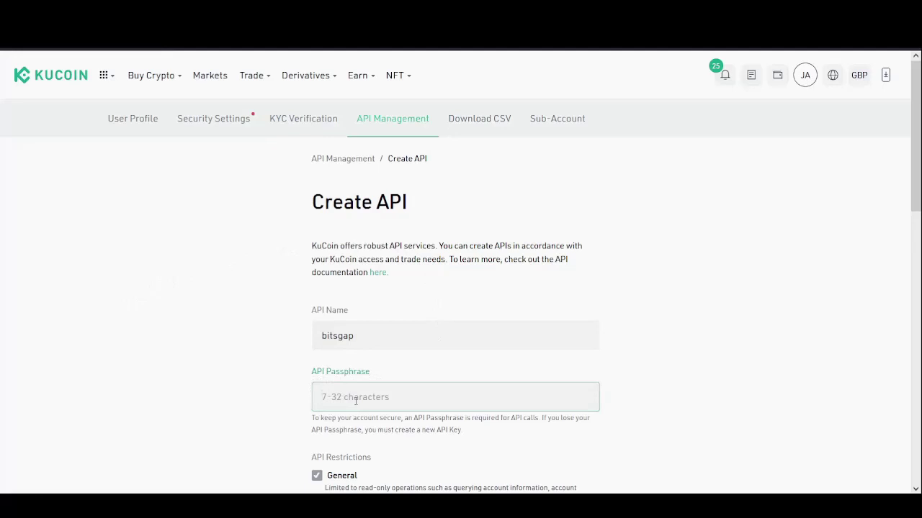
{"action": "type", "text": "*******"}
Add Trade permission, set IP Restriction to No, and proceed to security verification.
{"action": "scroll", "coordinate": [464, 291], "scroll_direction": "down", "scroll_amount": 4}
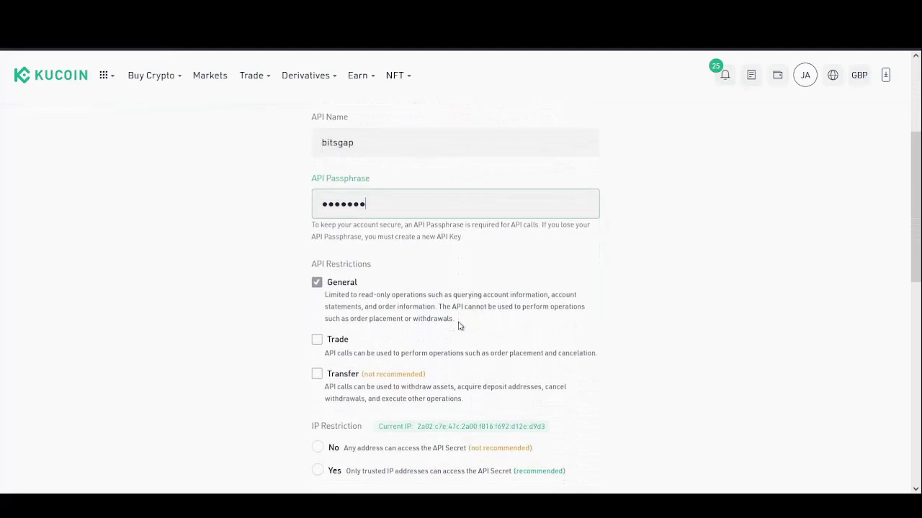
{"action": "left_click_drag", "start_coordinate": [308, 205], "coordinate": [376, 207]}
{"action": "left_click", "coordinate": [334, 222]}
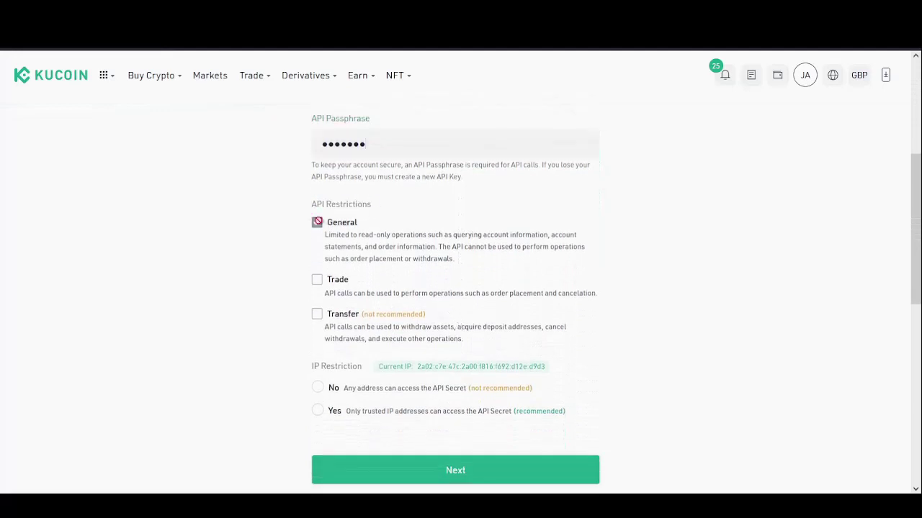
{"action": "left_click", "coordinate": [317, 283]}
{"action": "left_click", "coordinate": [317, 389]}
{"action": "left_click", "coordinate": [495, 473]}
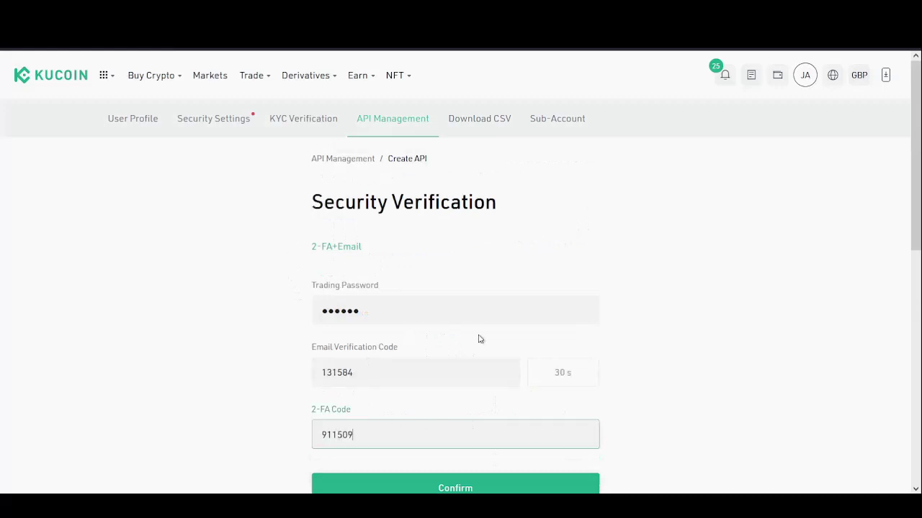
Confirm the filled security codes to create the bitsgap API key.
{"action": "left_click", "coordinate": [478, 482]}
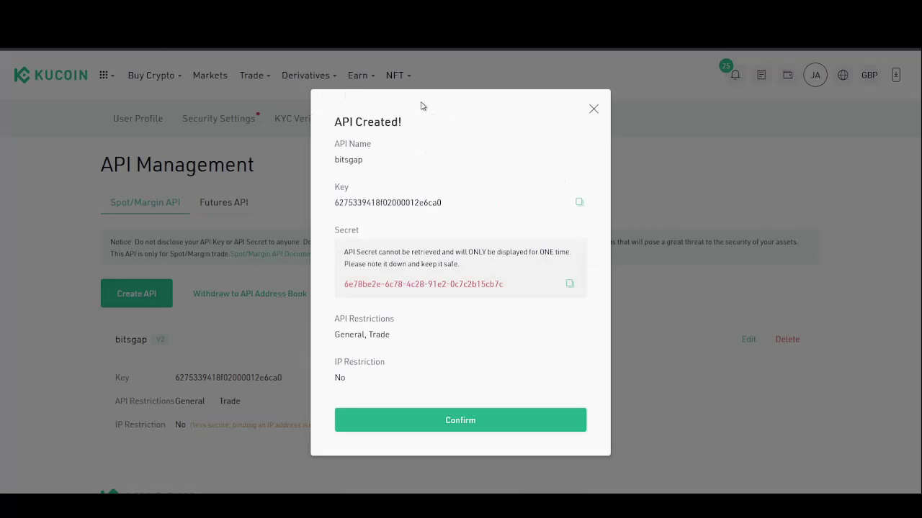
Copy the KuCoin API key and secret into Bitsgap's API Key and Secret key fields.
{"action": "left_click", "coordinate": [579, 205]}
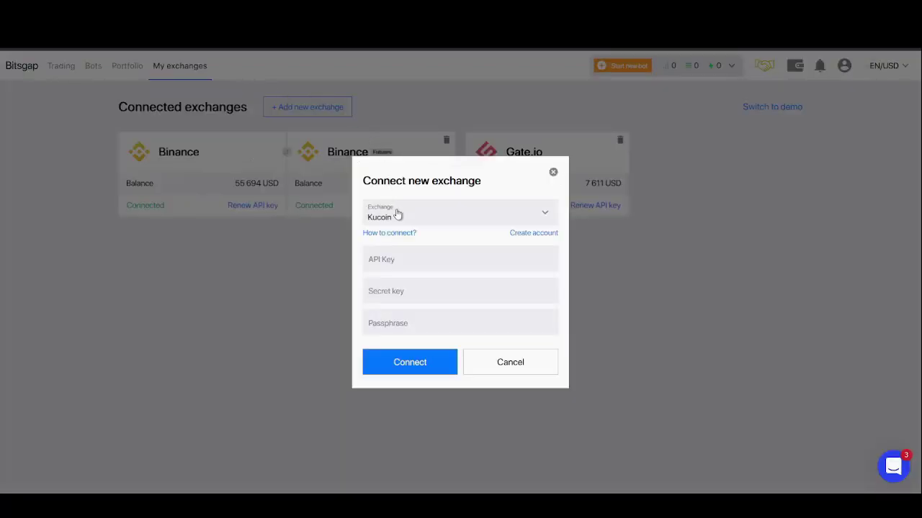
{"action": "left_click", "coordinate": [401, 254]}
{"action": "key", "text": "ctrl+v"}
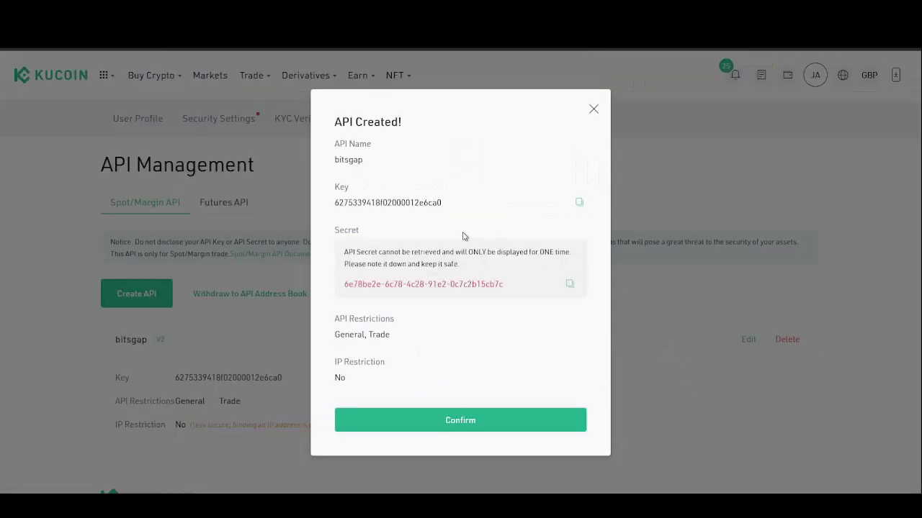
{"action": "left_click", "coordinate": [570, 285]}
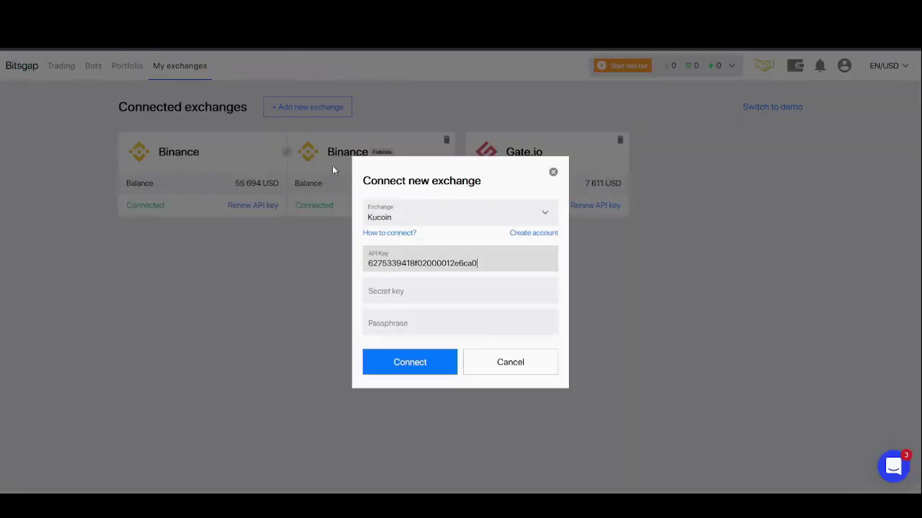
{"action": "left_click", "coordinate": [425, 296]}
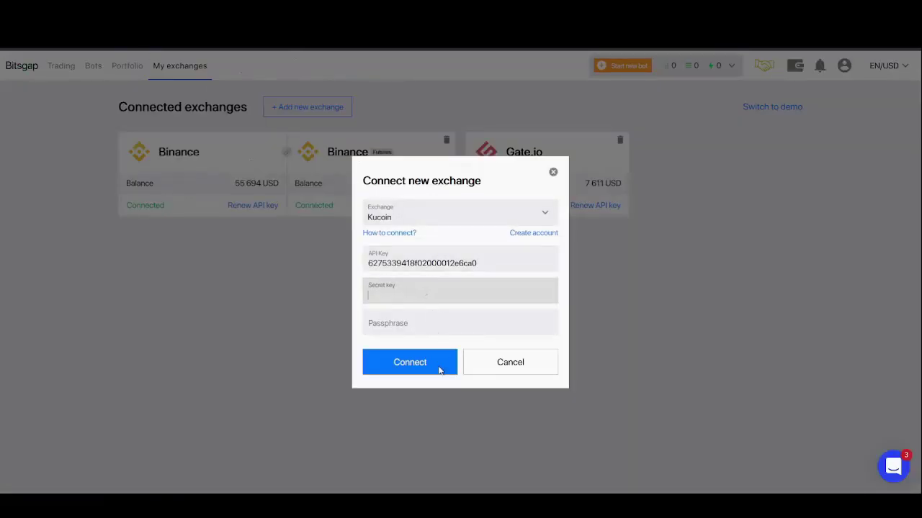
{"action": "key", "text": "ctrl+v"}
Enter the API passphrase and connect Kucoin to Bitsgap.
{"action": "left_click", "coordinate": [391, 324]}
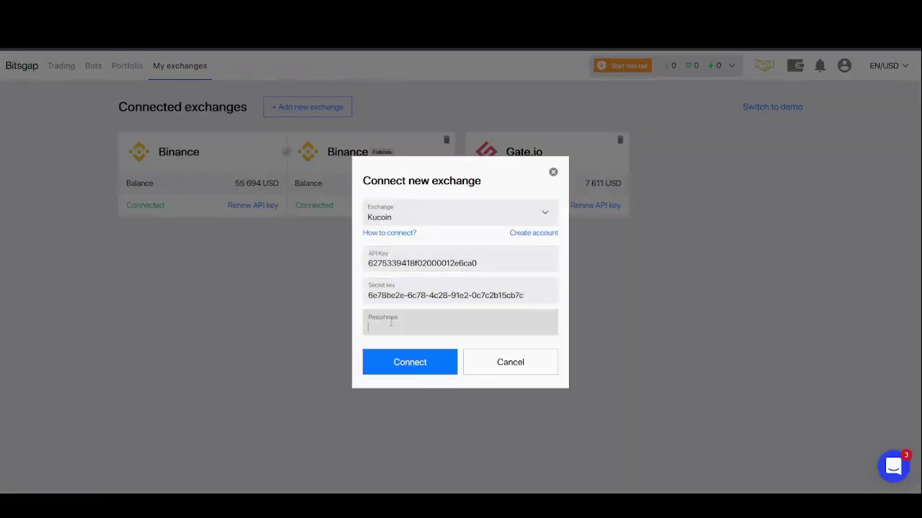
{"action": "left_click", "coordinate": [393, 371]}
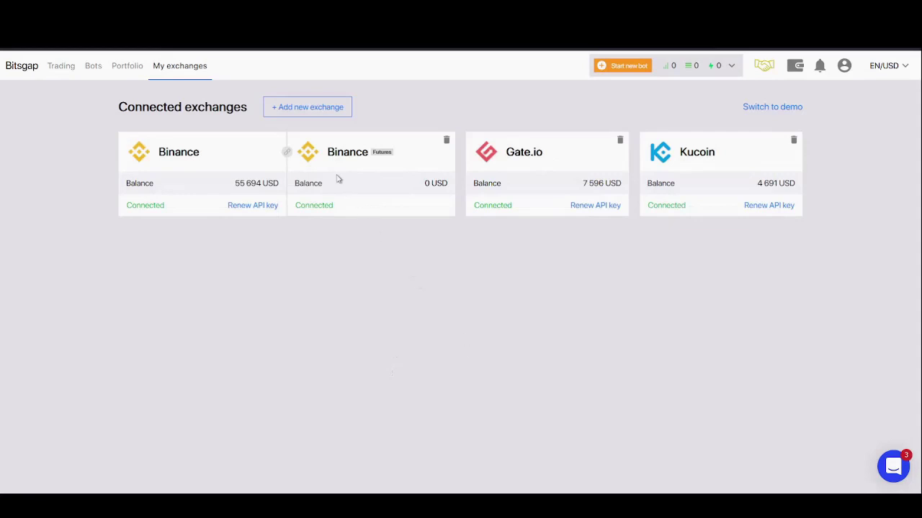
Start another Bitsgap exchange connection with Coinbase Pro selected in the Exchange list.
{"action": "left_click", "coordinate": [293, 108]}
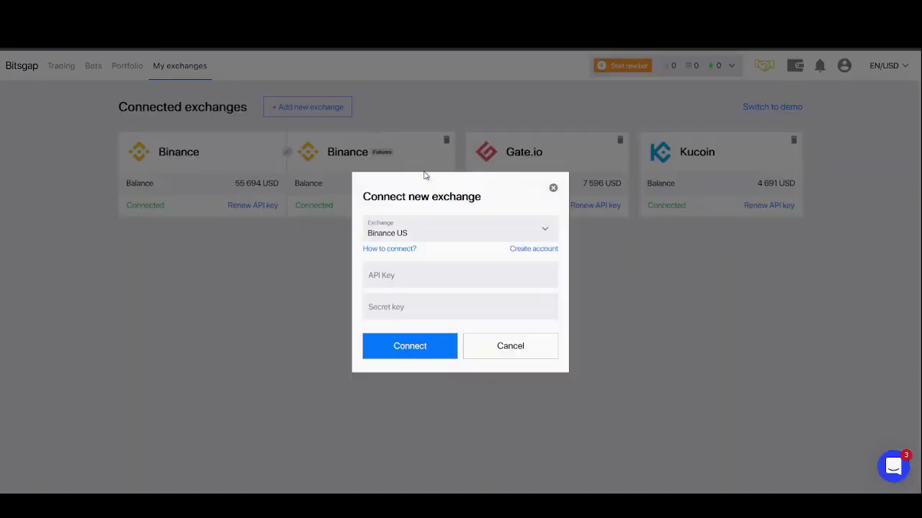
{"action": "left_click", "coordinate": [460, 231]}
{"action": "scroll", "coordinate": [461, 263], "scroll_direction": "down", "scroll_amount": 5}
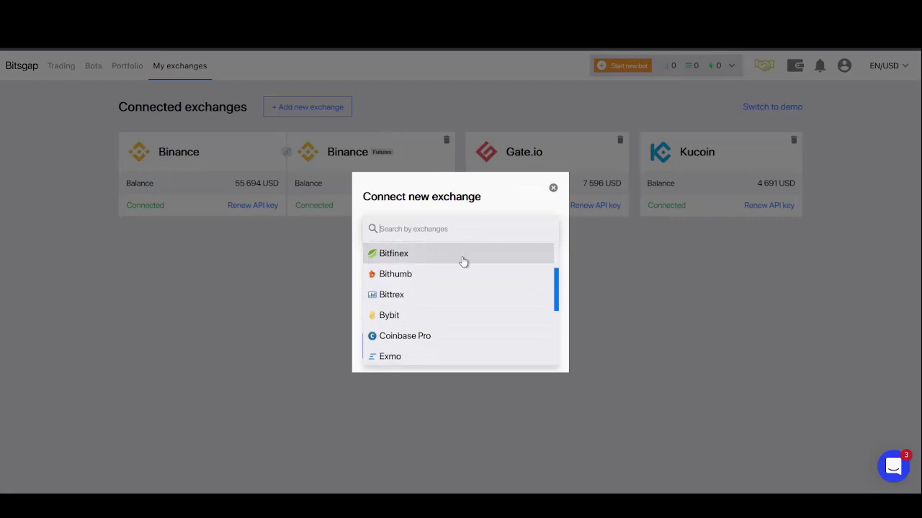
{"action": "left_click", "coordinate": [454, 277]}
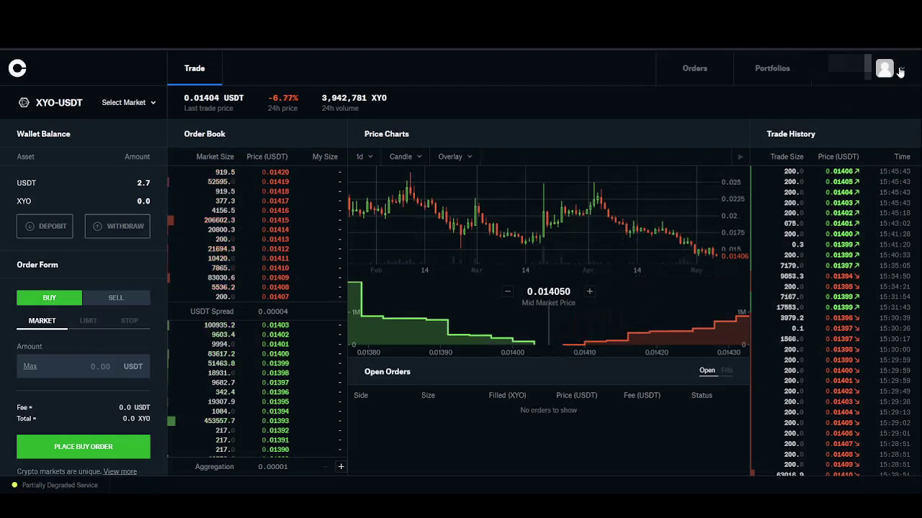
Open Coinbase Pro's API settings from the account menu and begin a new API key.
{"action": "left_click", "coordinate": [899, 72]}
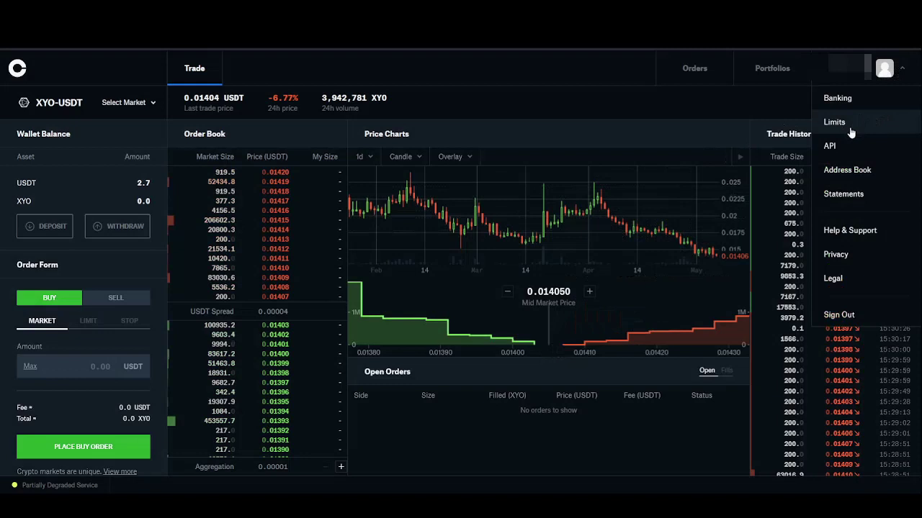
{"action": "left_click", "coordinate": [848, 147]}
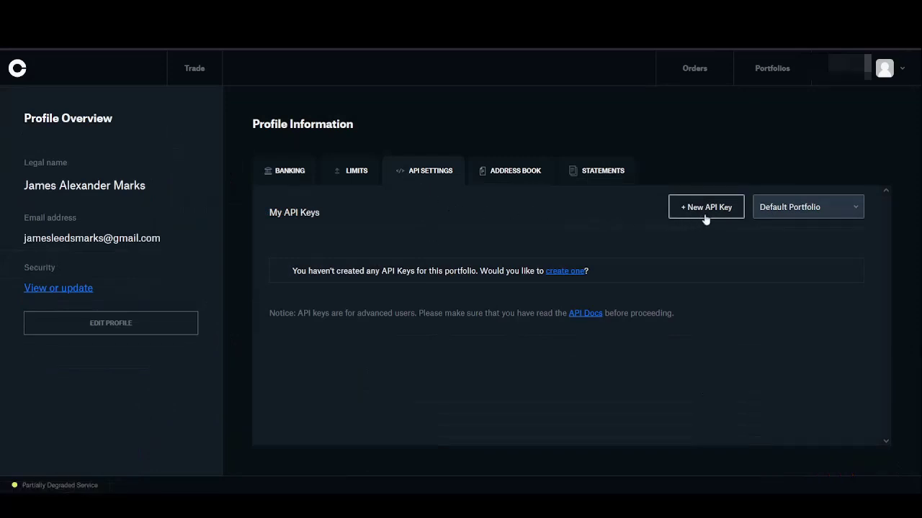
{"action": "left_click", "coordinate": [705, 208]}
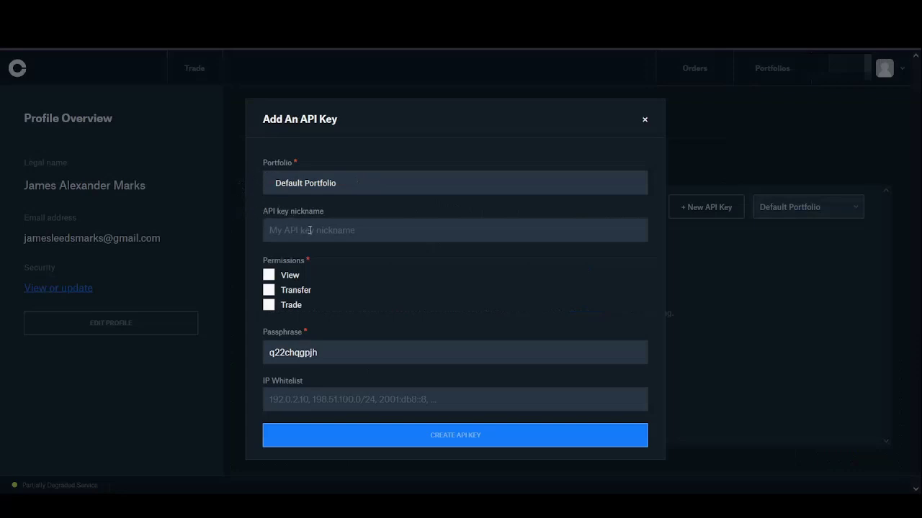
Nickname the key 'bitsgap', grant View and Trade permissions, and set a custom passphrase.
{"action": "key", "text": "ctrl+v"}
{"action": "left_click", "coordinate": [269, 275]}
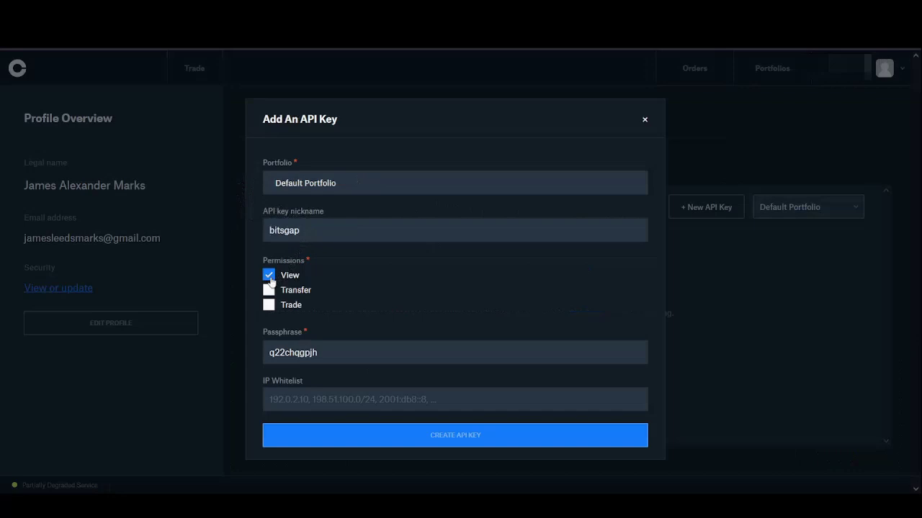
{"action": "left_click", "coordinate": [268, 306]}
{"action": "double_click", "coordinate": [297, 353]}
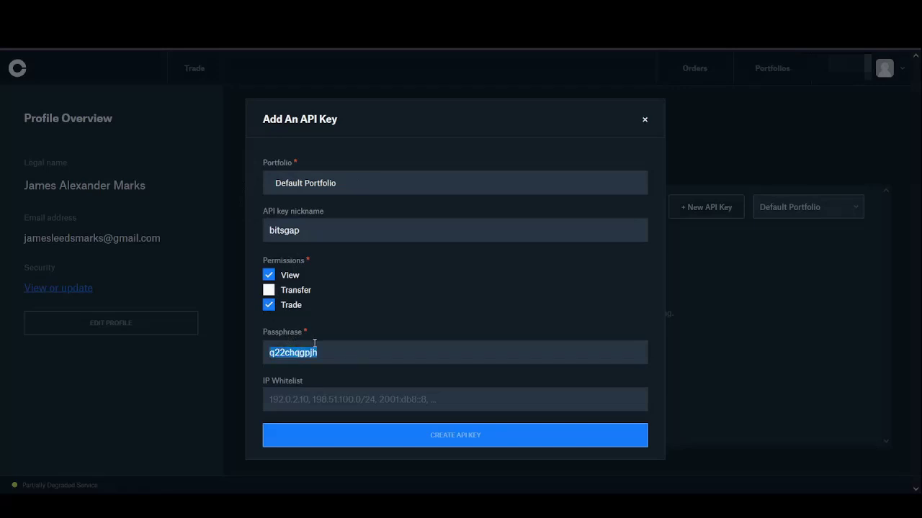
{"action": "key", "text": "ctrl+v"}
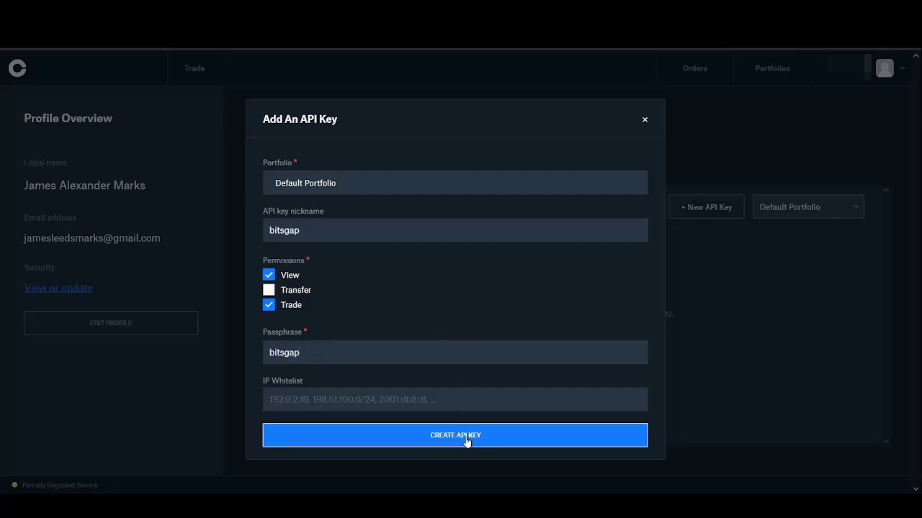
Create the key with the SMS verification code and close the secret notice after copying it.
{"action": "left_click", "coordinate": [466, 437]}
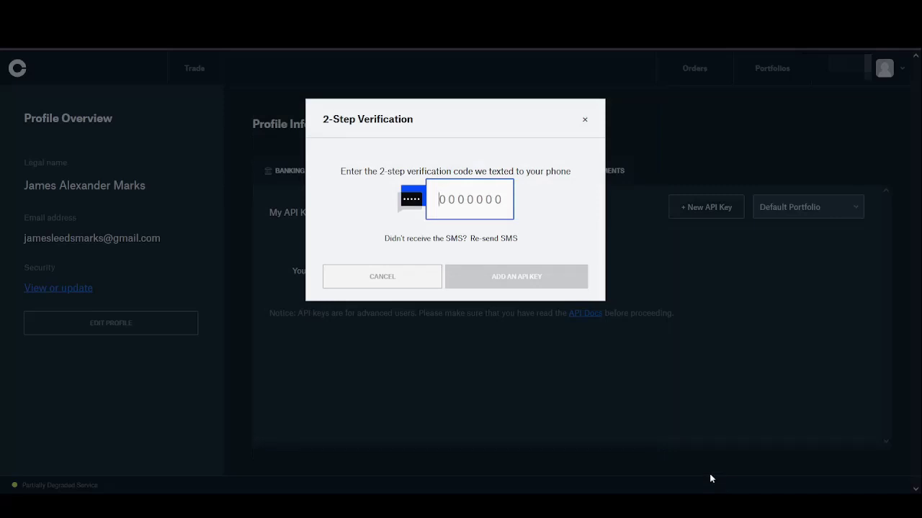
{"action": "key", "text": "ctrl+v"}
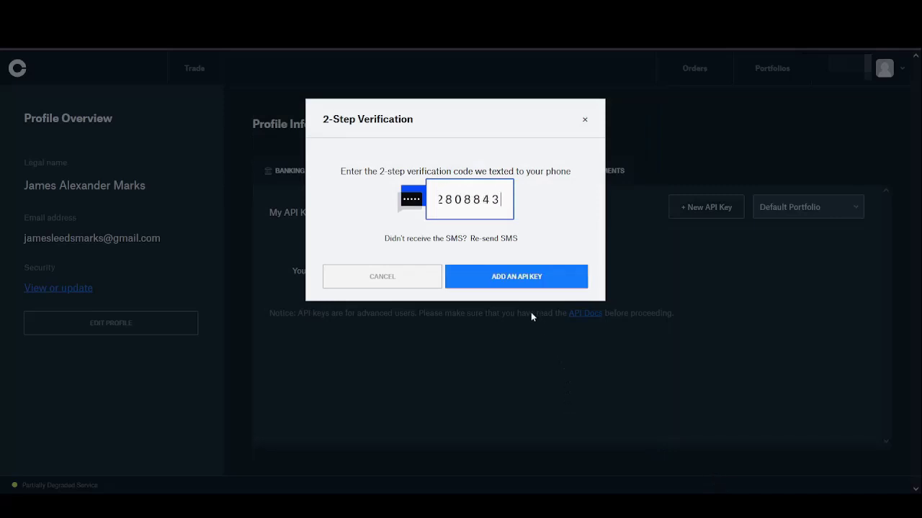
{"action": "left_click", "coordinate": [515, 289]}
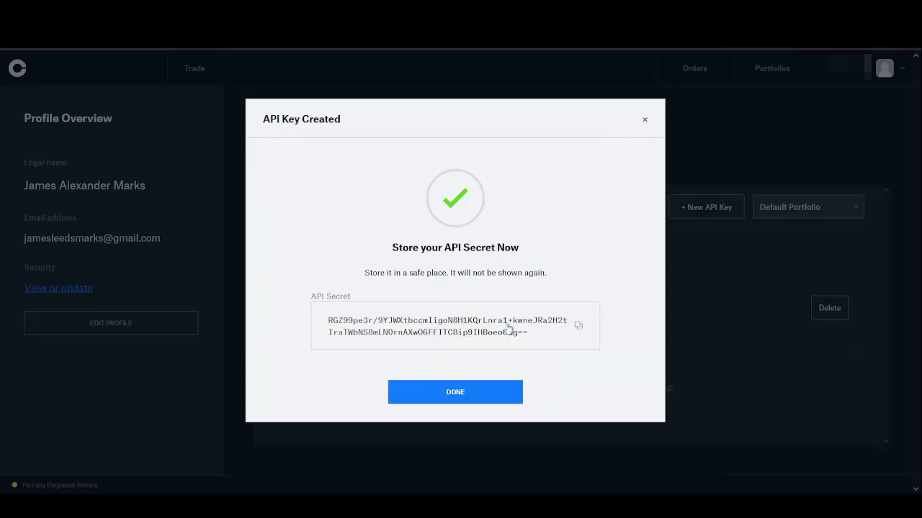
{"action": "left_click", "coordinate": [461, 395]}
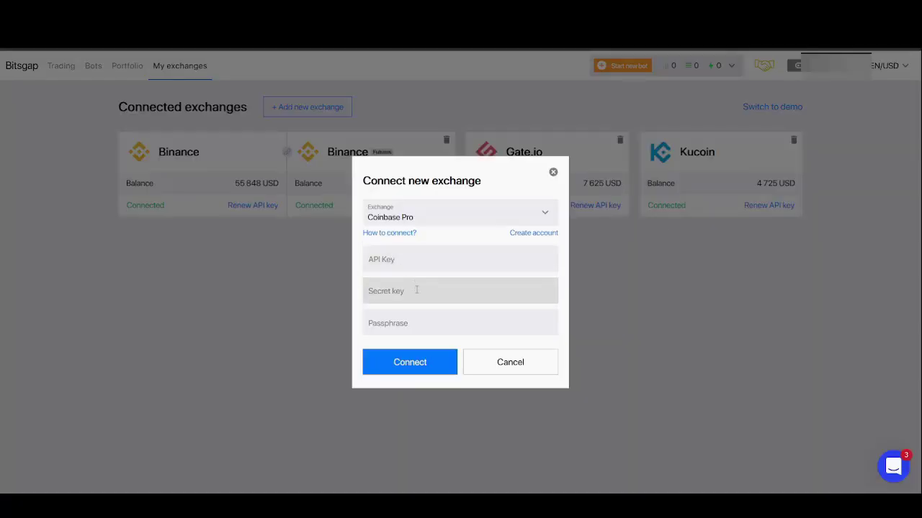
Paste the Coinbase Pro API secret and API key into Bitsgap's connection form.
{"action": "left_click", "coordinate": [417, 292]}
{"action": "key", "text": "ctrl+v"}
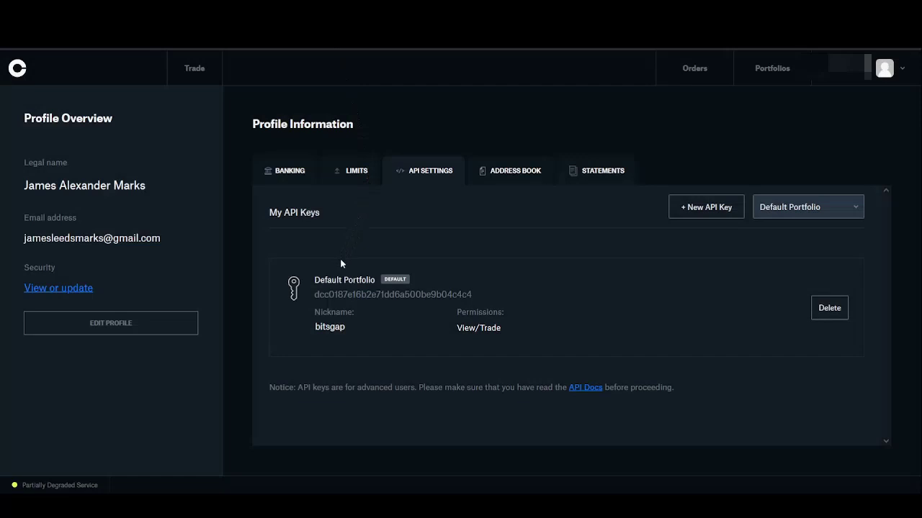
{"action": "mouse_move", "coordinate": [340, 298]}
{"action": "left_click", "coordinate": [479, 296]}
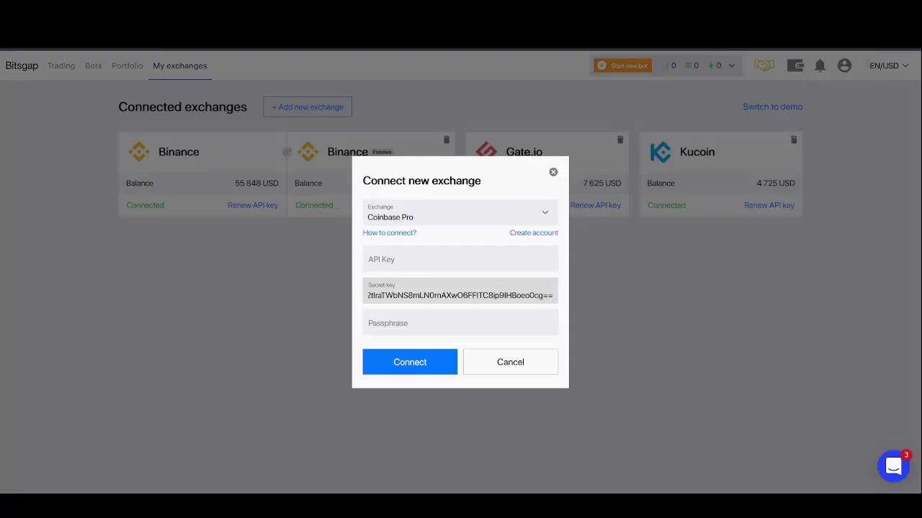
{"action": "left_click", "coordinate": [409, 260]}
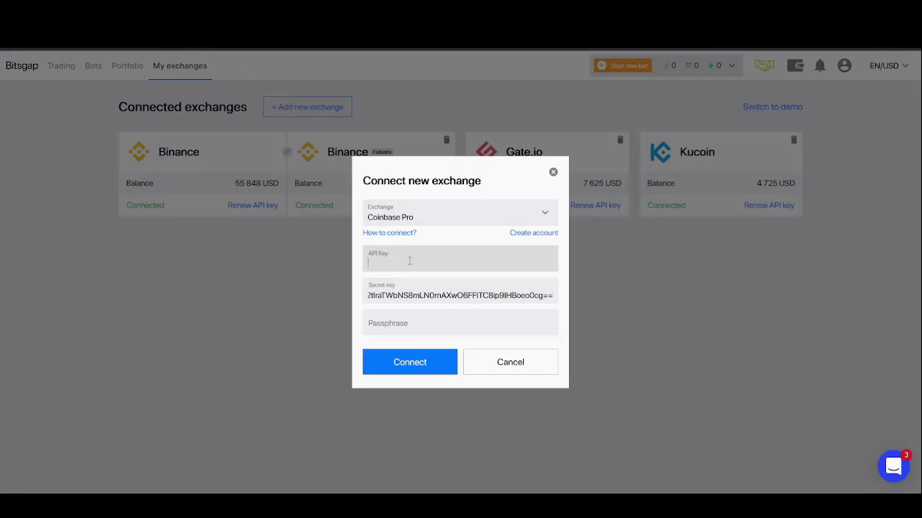
{"action": "key", "text": "ctrl+v"}
Enter the API passphrase and connect Coinbase Pro to Bitsgap.
{"action": "key", "text": "Tab"}
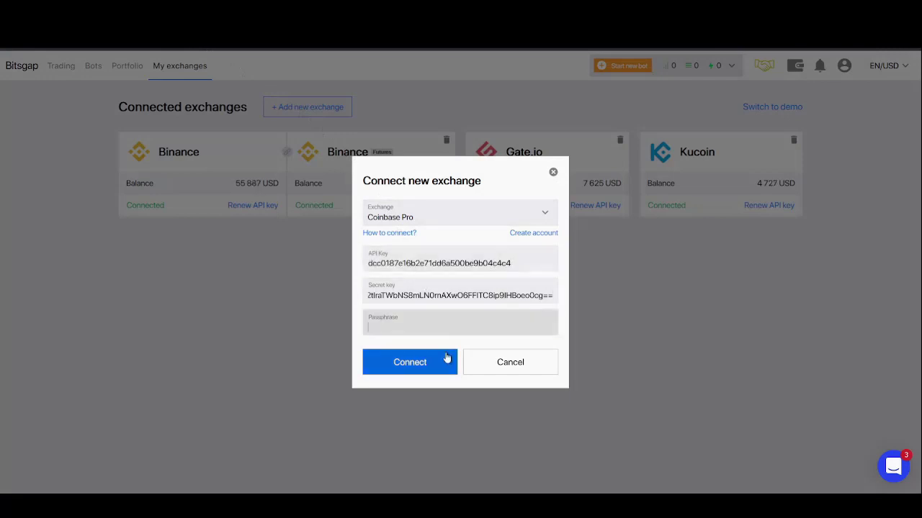
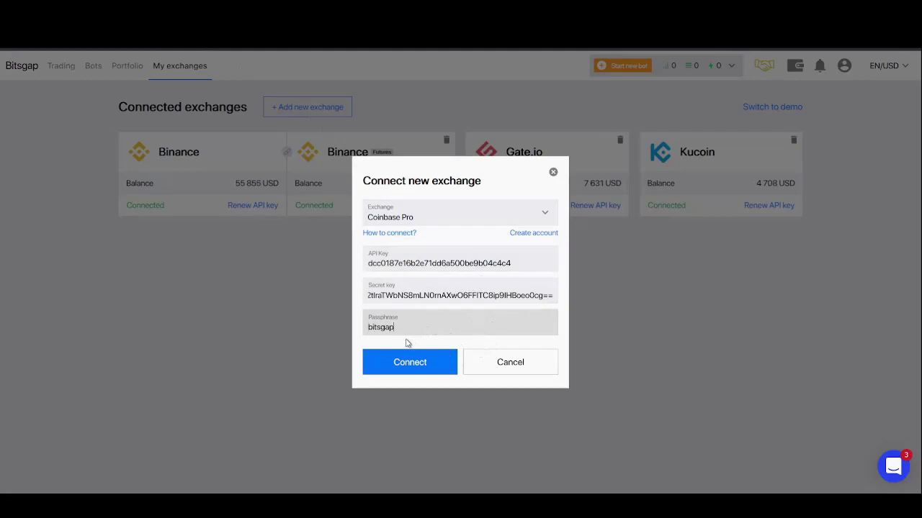
{"action": "left_click", "coordinate": [396, 366]}
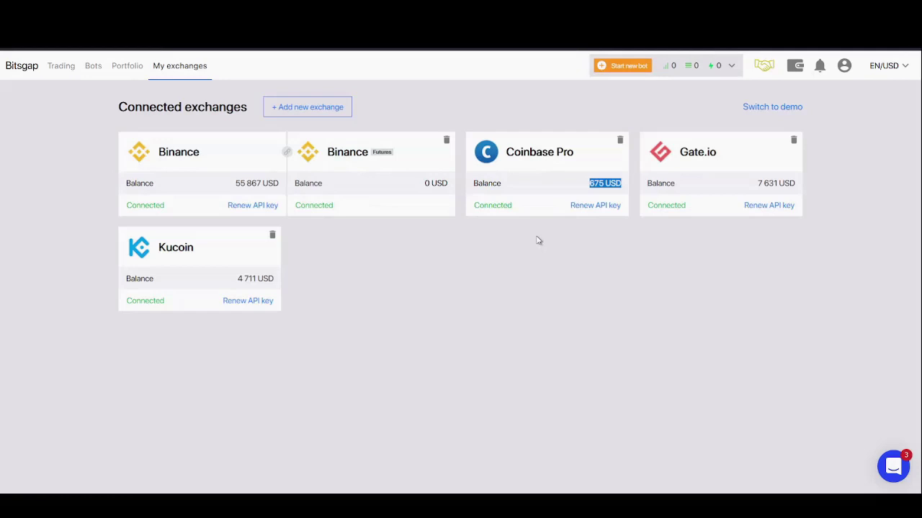
Start a new Bitsgap exchange connection with OKX selected in the Exchange list.
{"action": "left_click", "coordinate": [537, 238]}
{"action": "left_click", "coordinate": [322, 110]}
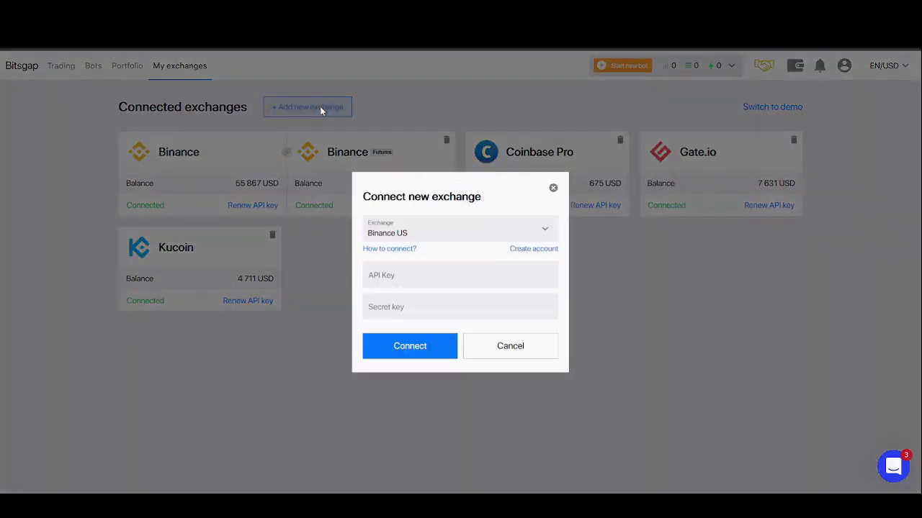
{"action": "left_click", "coordinate": [451, 232]}
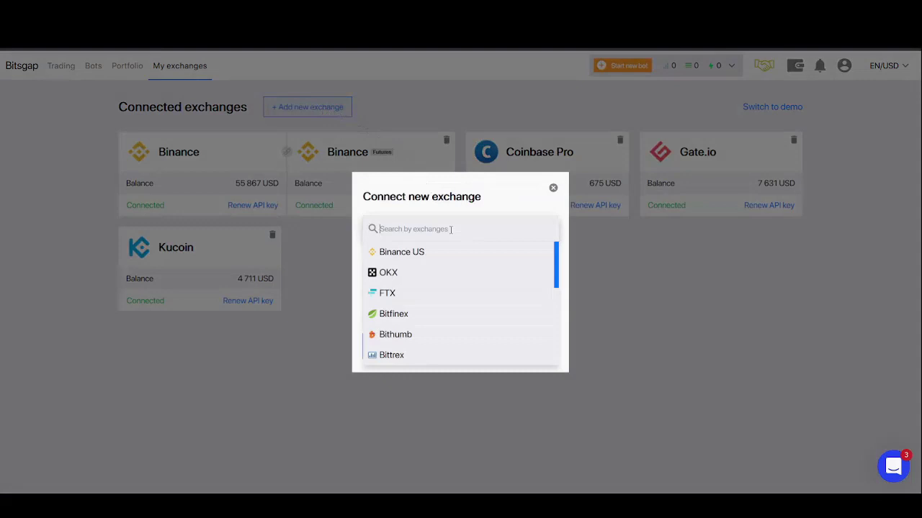
{"action": "left_click", "coordinate": [403, 275]}
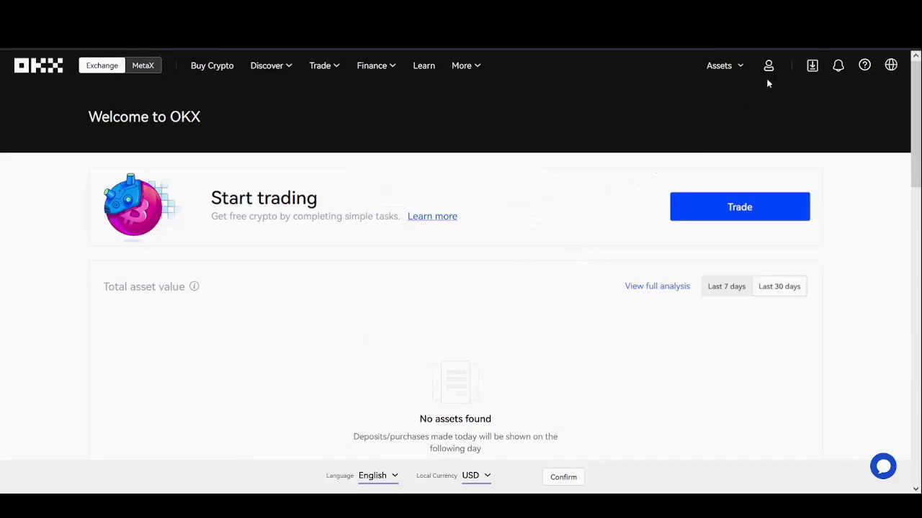
From OKX's account menu, go to the API page and start a new V5 API key.
{"action": "mouse_move", "coordinate": [771, 67]}
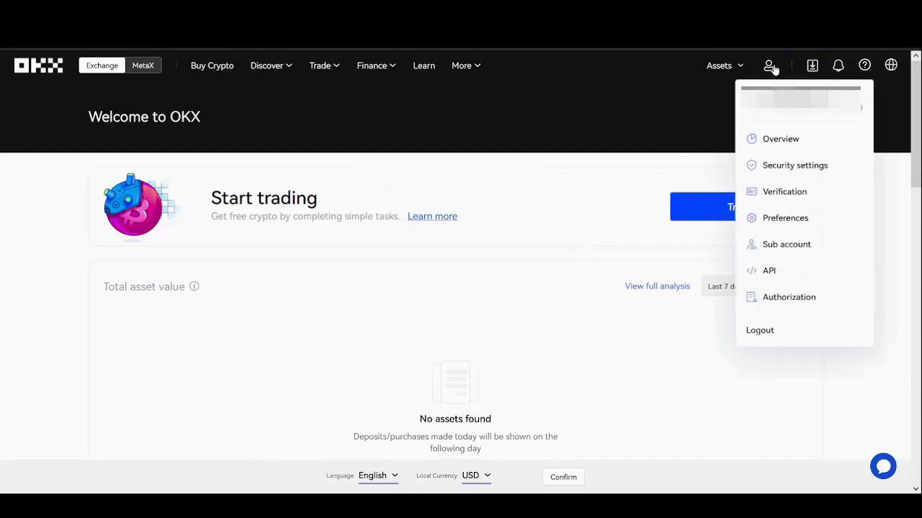
{"action": "left_click", "coordinate": [769, 270]}
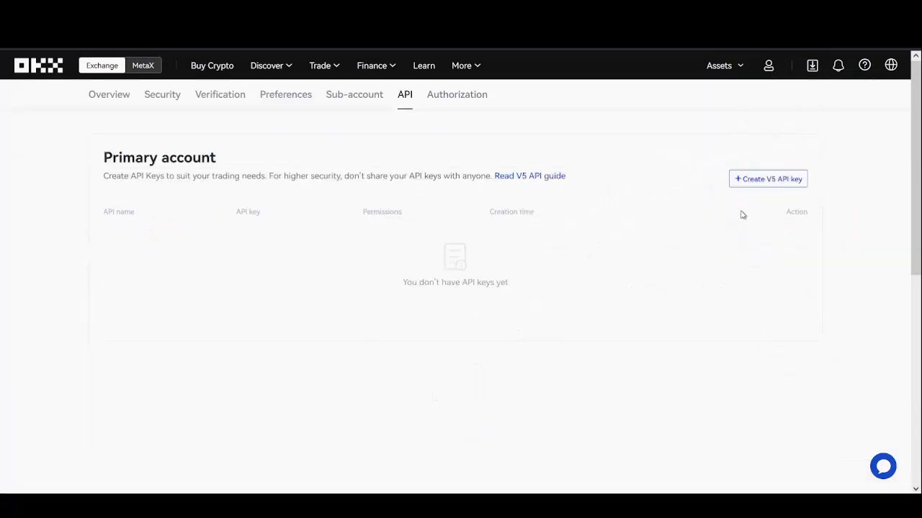
{"action": "left_click", "coordinate": [771, 182]}
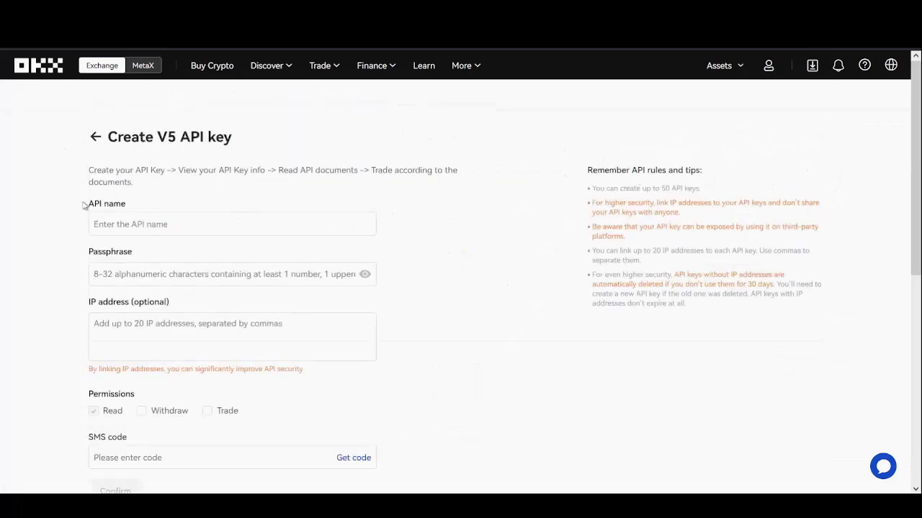
Name the OKX API key 'bitsgap', paste in its passphrase, and add Trade permission.
{"action": "left_click", "coordinate": [113, 225]}
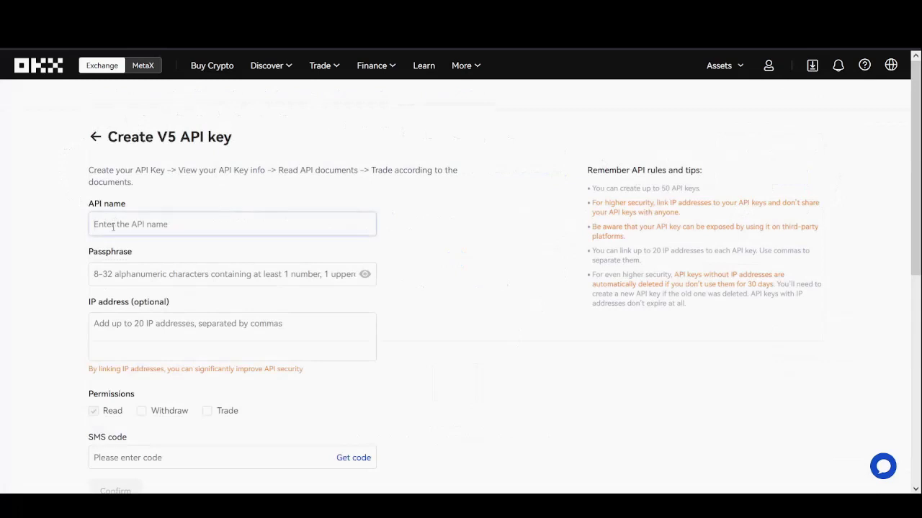
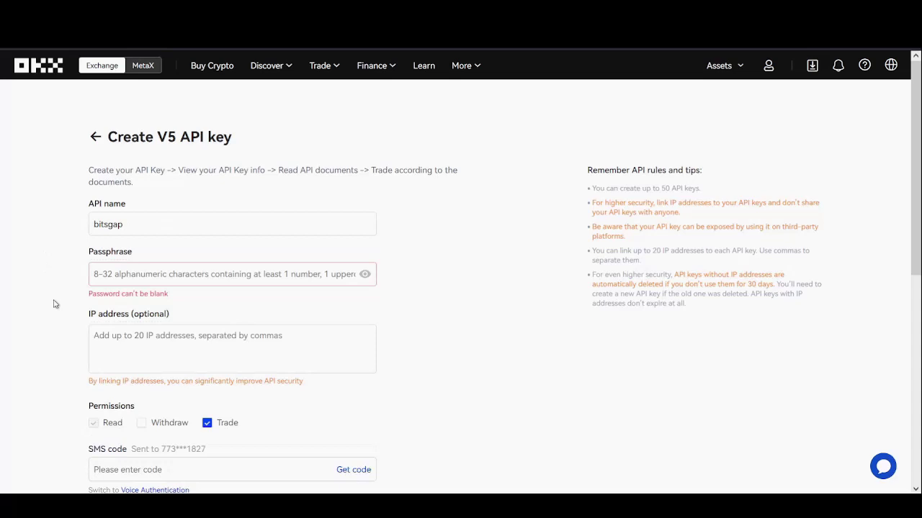
{"action": "left_click", "coordinate": [156, 274]}
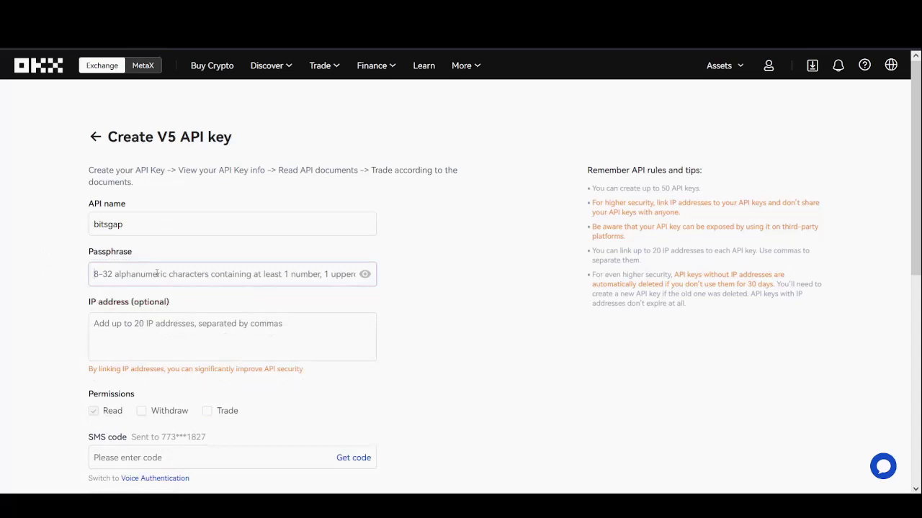
{"action": "key", "text": "ctrl+v"}
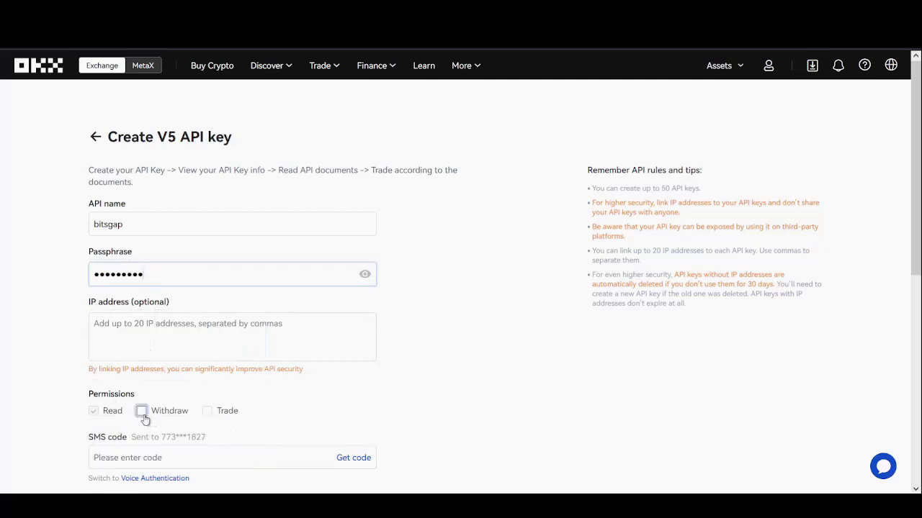
{"action": "left_click", "coordinate": [210, 417]}
Request the SMS verification code, enter the texted code, and confirm the key's creation.
{"action": "left_click", "coordinate": [350, 459]}
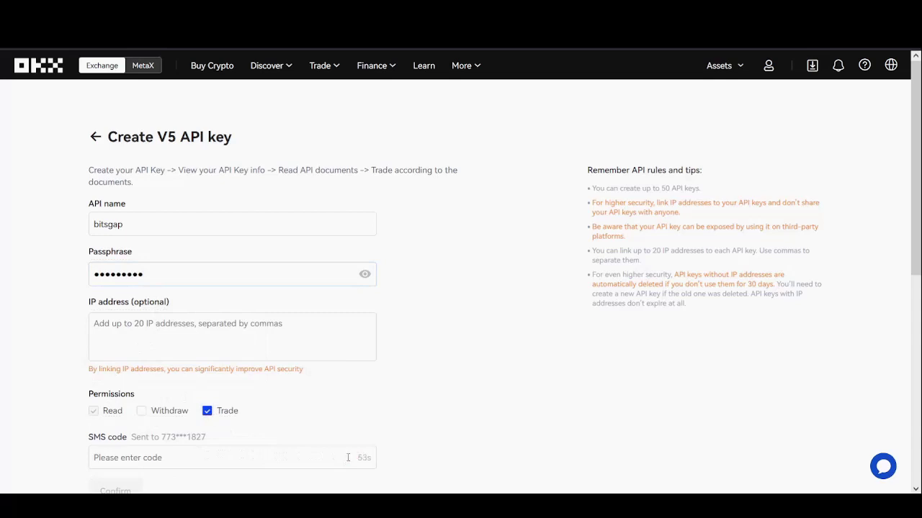
{"action": "left_click", "coordinate": [347, 458]}
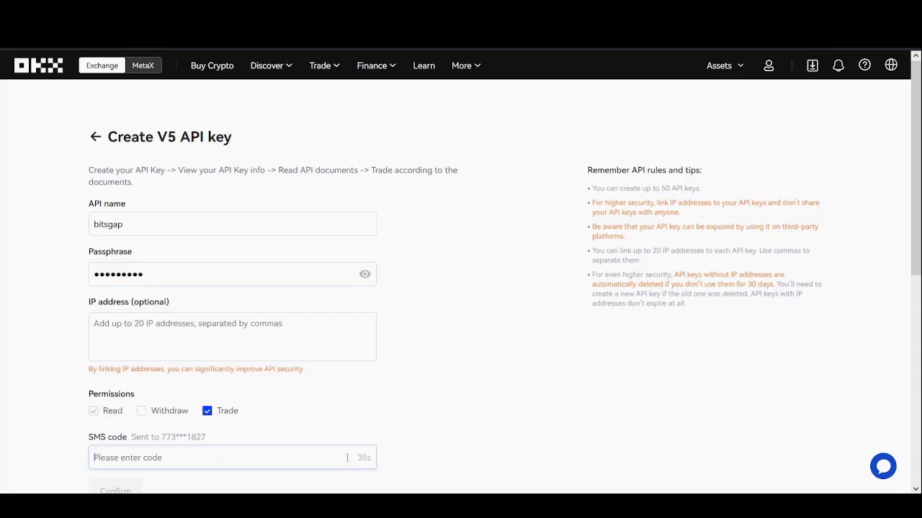
{"action": "scroll", "coordinate": [346, 458], "scroll_direction": "down", "scroll_amount": 2}
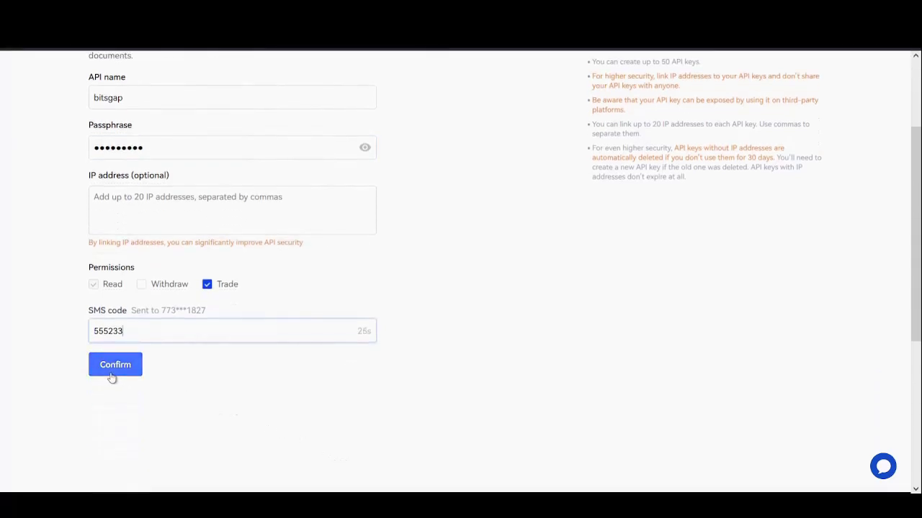
{"action": "left_click", "coordinate": [113, 369]}
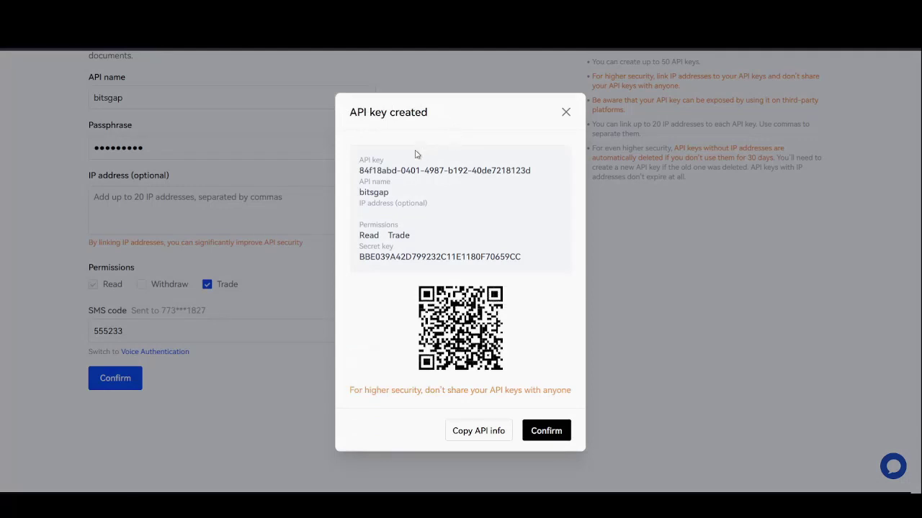
Copy OKX's new API key and secret into Bitsgap's OKX form and enter the passphrase.
{"action": "left_click_drag", "start_coordinate": [359, 170], "coordinate": [531, 171]}
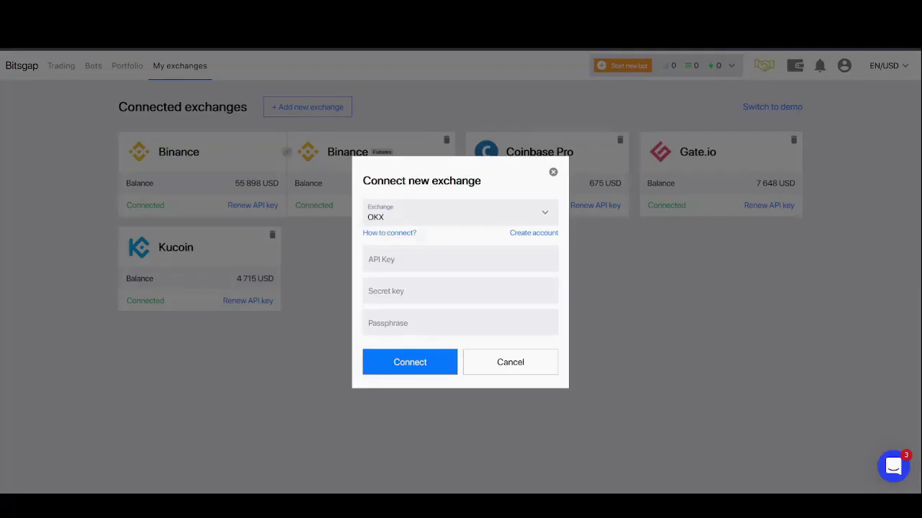
{"action": "left_click", "coordinate": [401, 251]}
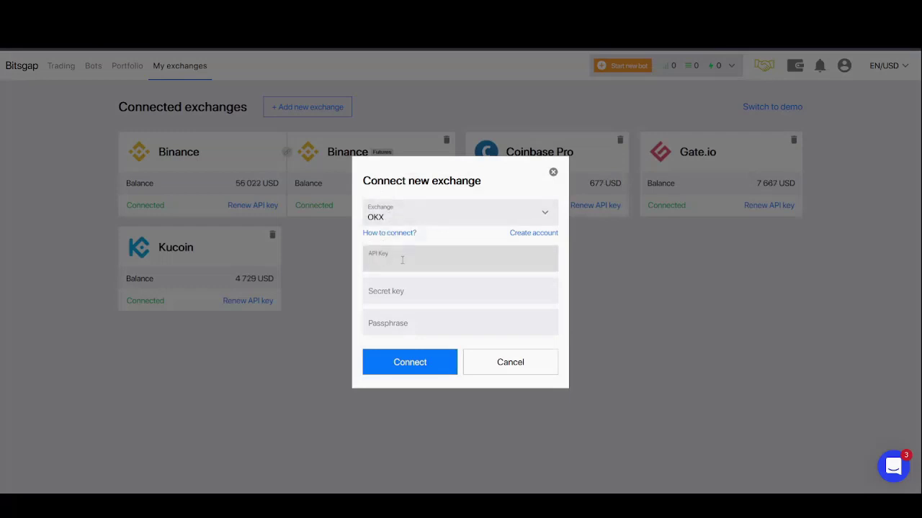
{"action": "key", "text": "ctrl+v"}
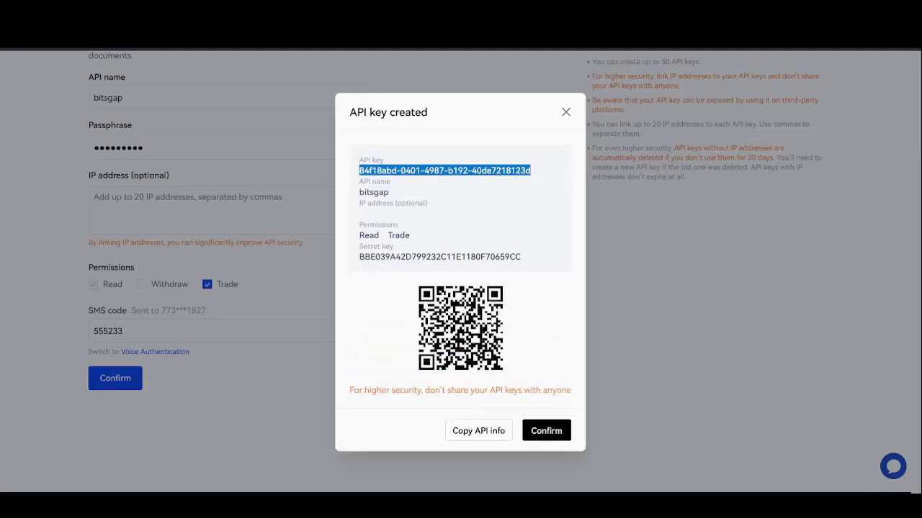
{"action": "double_click", "coordinate": [440, 256]}
{"action": "key", "text": "ctrl+c"}
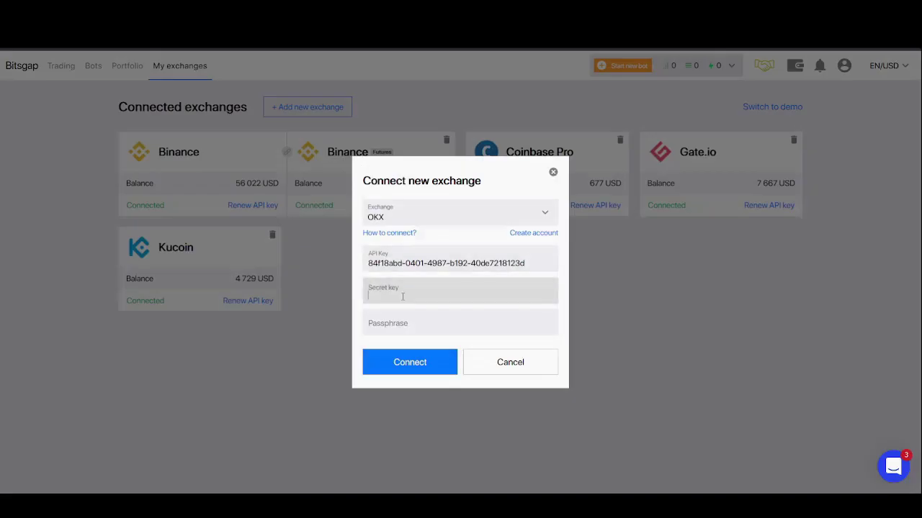
{"action": "left_click", "coordinate": [401, 294]}
{"action": "key", "text": "ctrl+v"}
{"action": "left_click", "coordinate": [399, 323]}
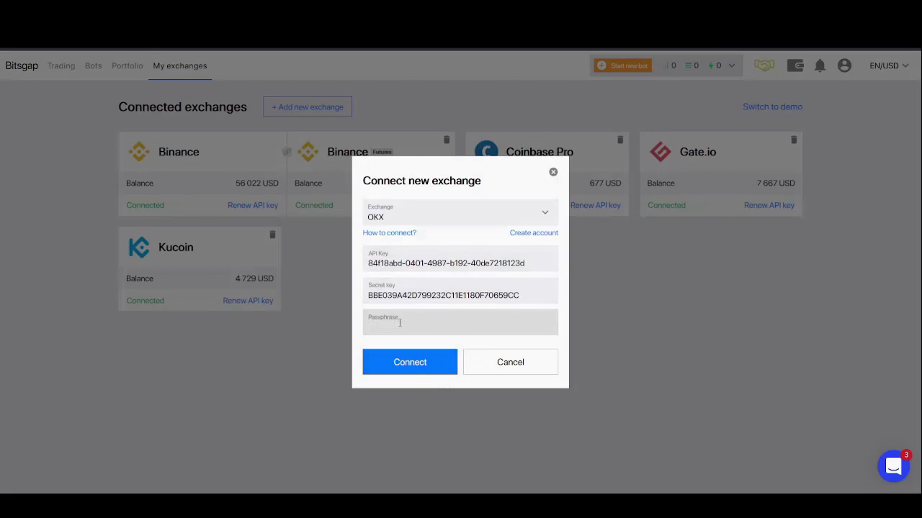
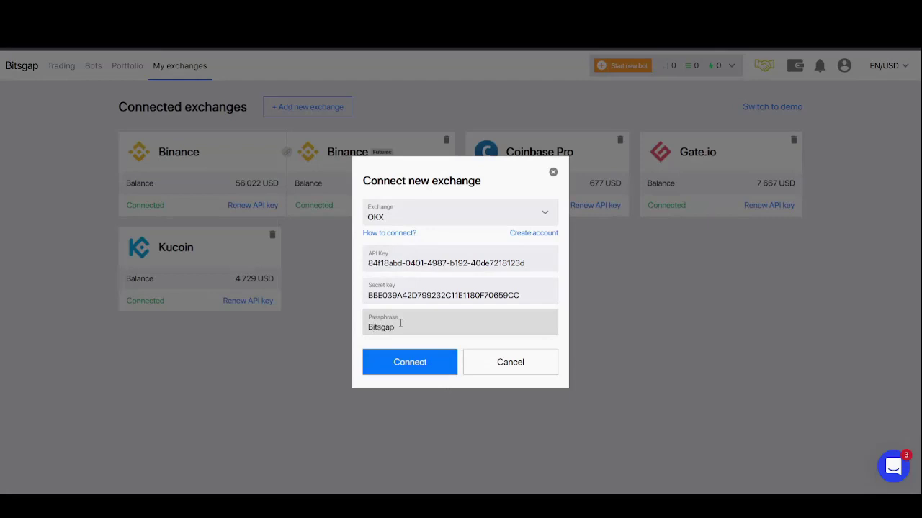